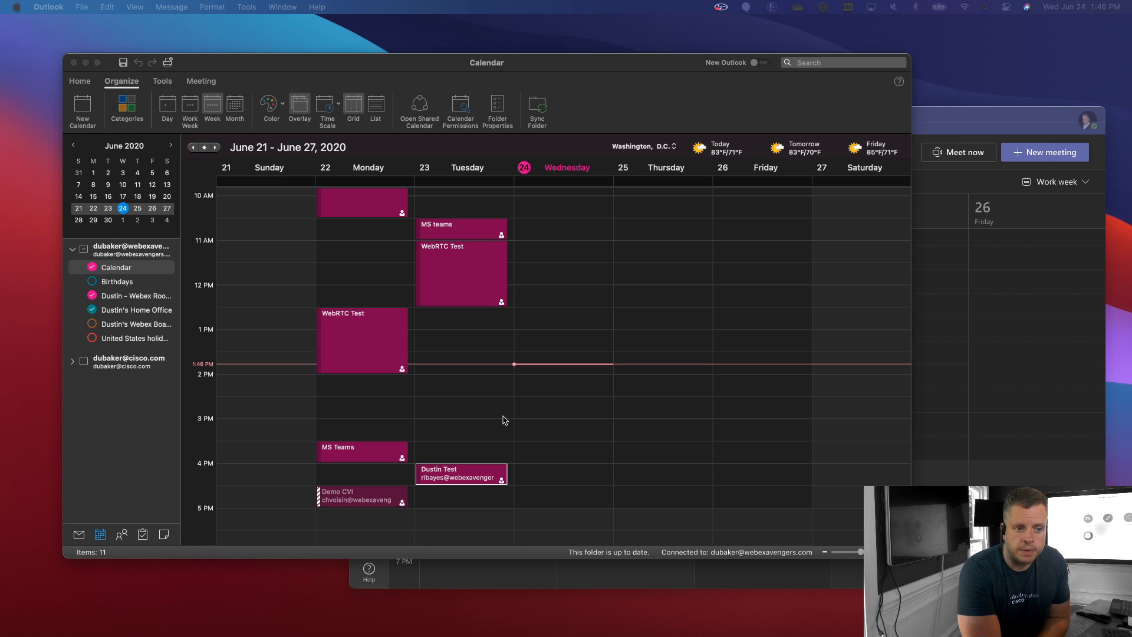
Create a meeting on Wednesday at 1:30 PM inviting Dustin's Webex Board 85S room.
click(556, 370)
double_click(557, 371)
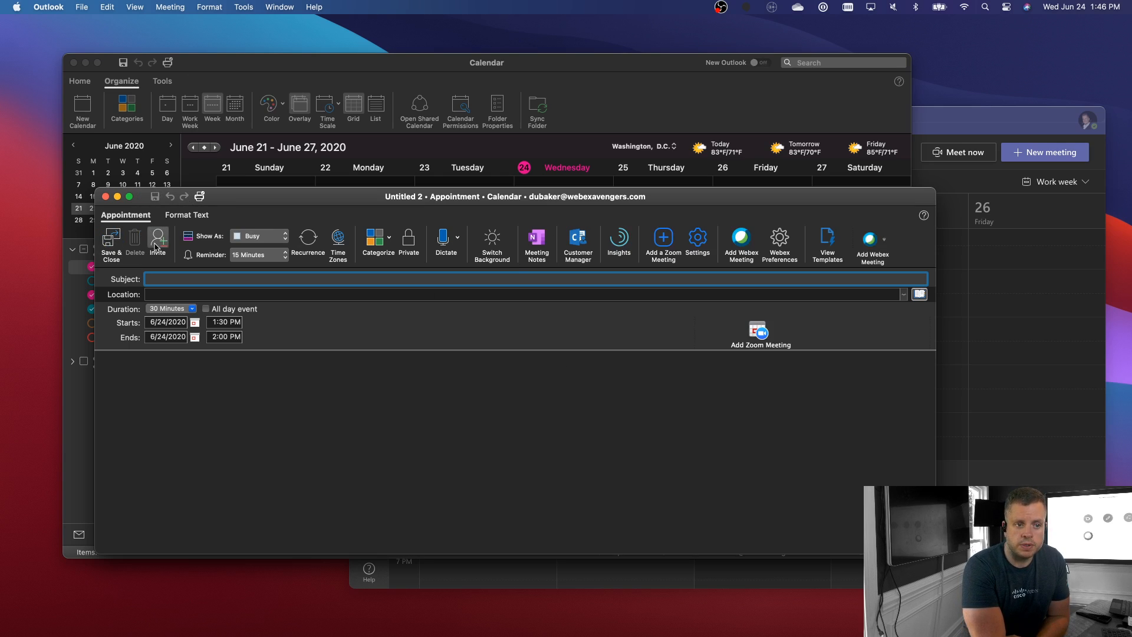
click(158, 241)
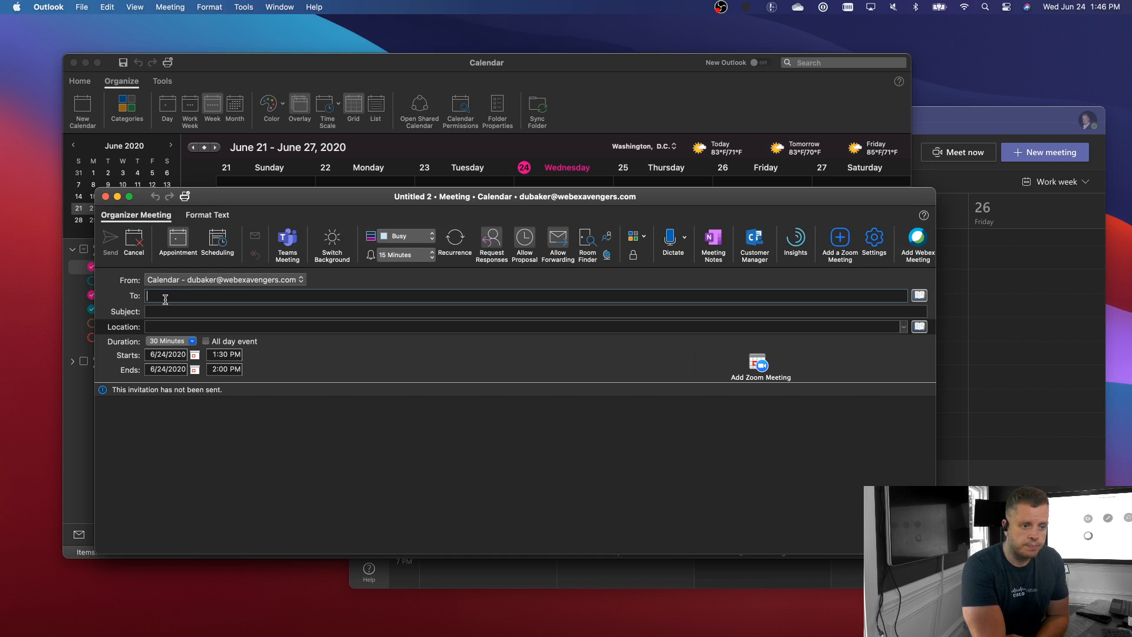
text(Dustin by)
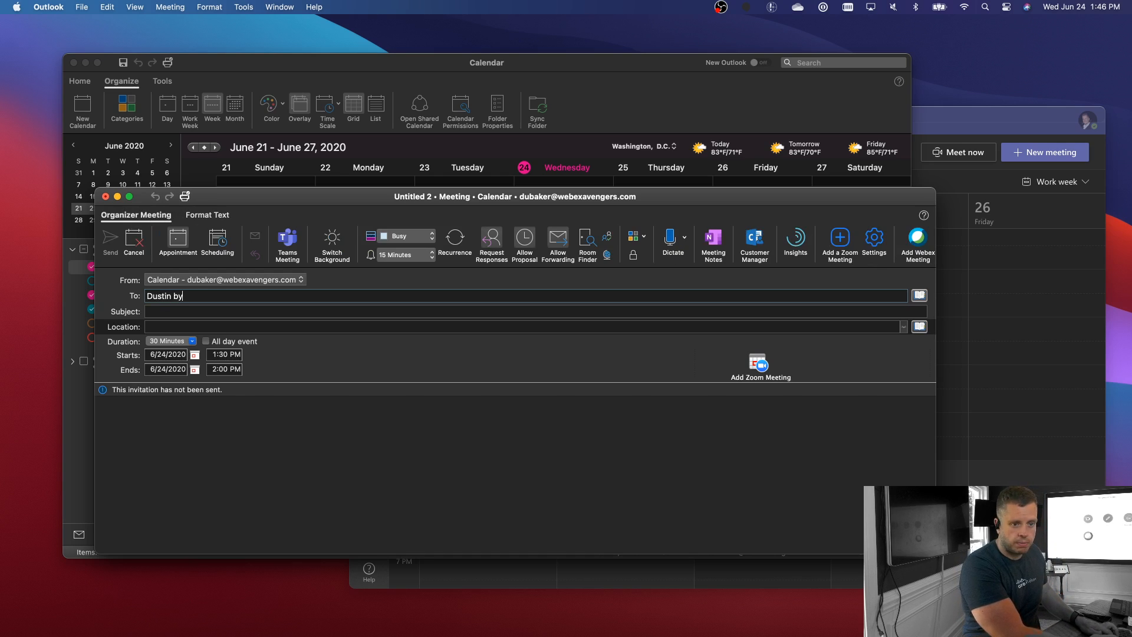
text(web)
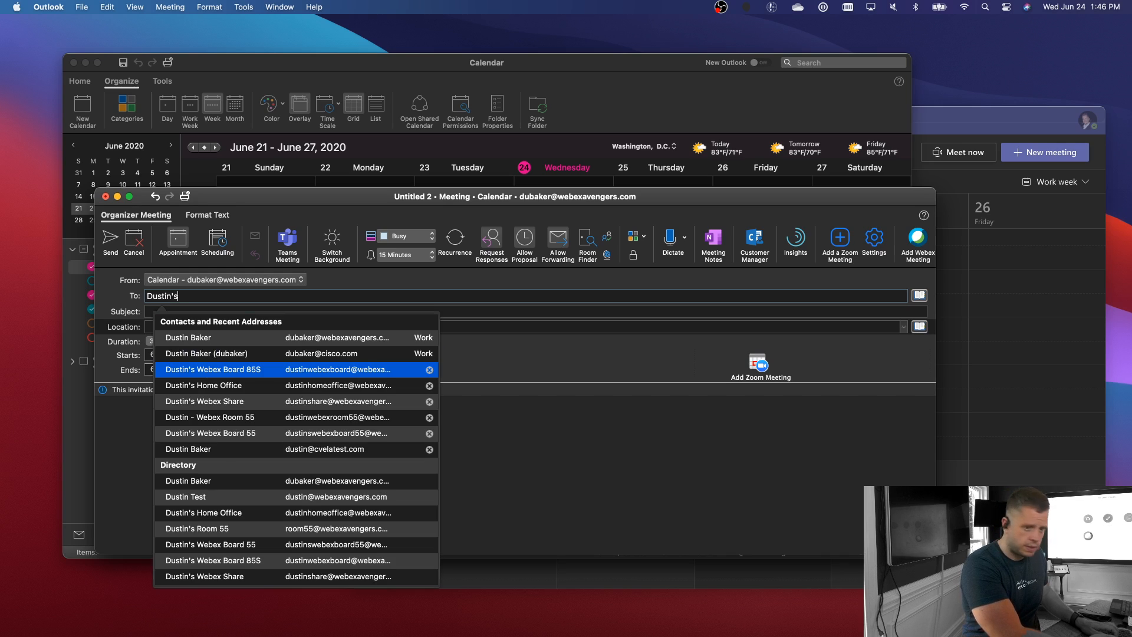
text( we)
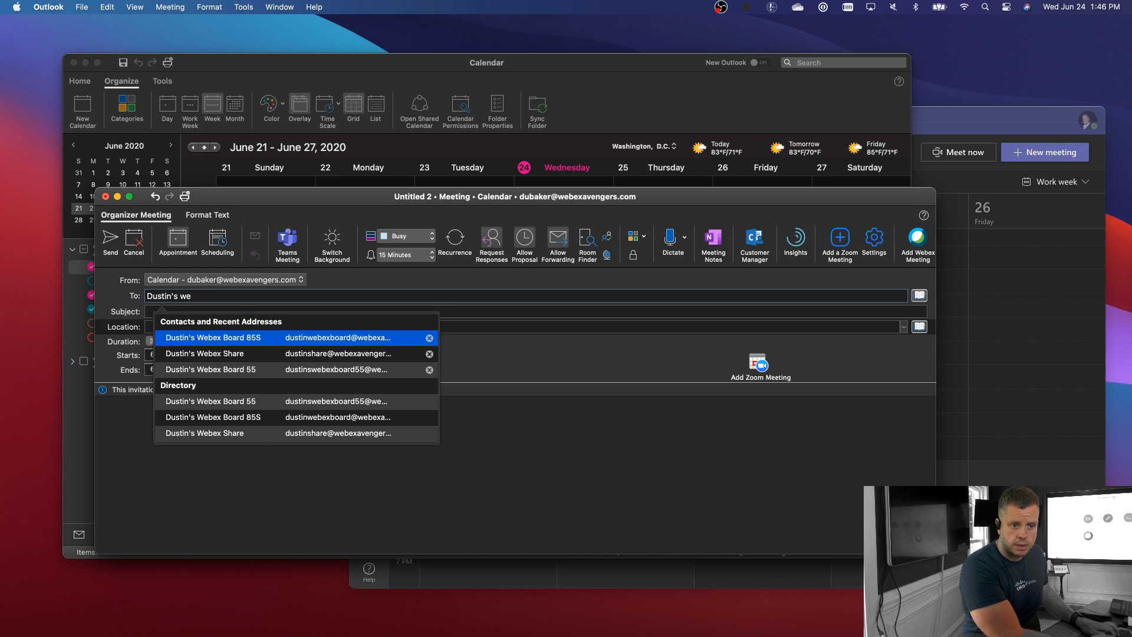
key(Return)
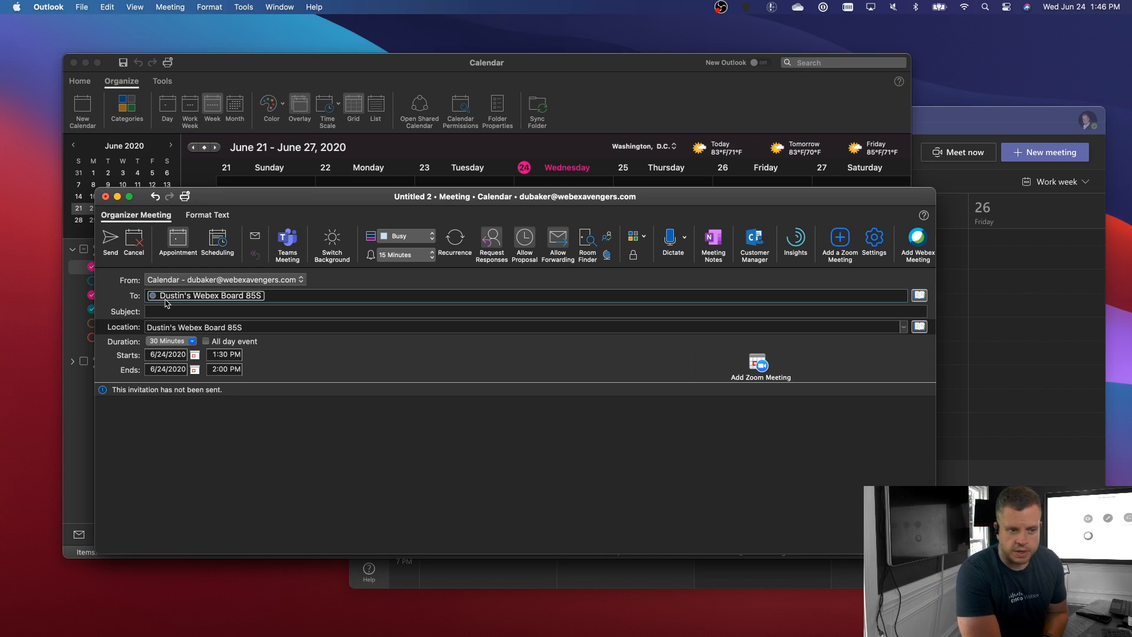
Title the meeting 'MS Teams CVI Demo' and add Teams online meeting details.
click(170, 312)
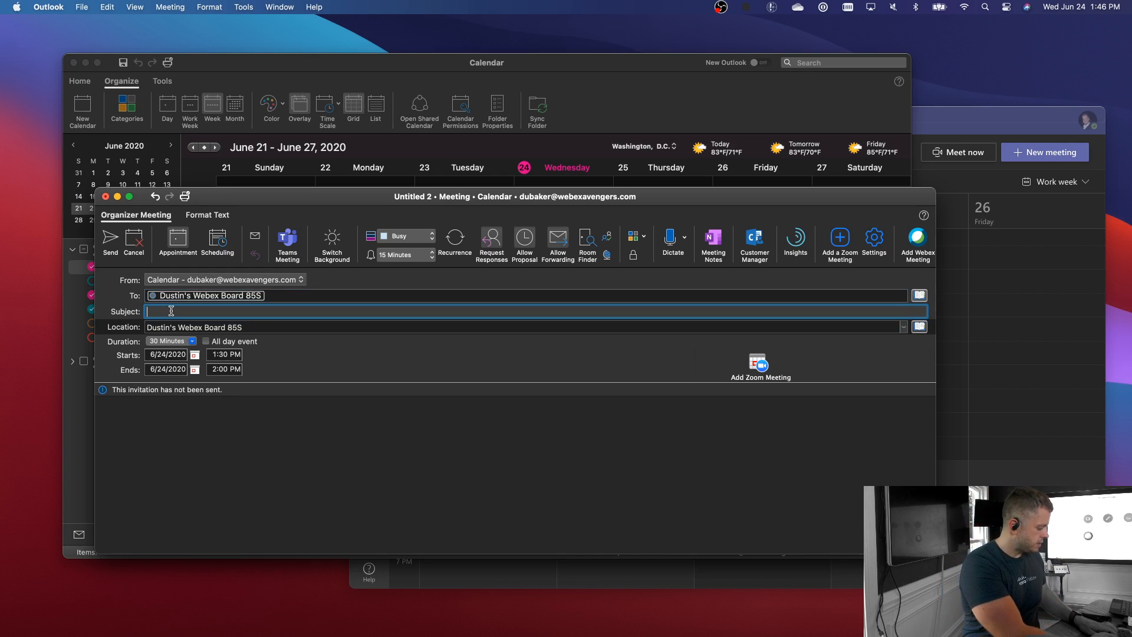
text(MS TEams)
key(BackSpace)
key(BackSpace)
key(BackSpace)
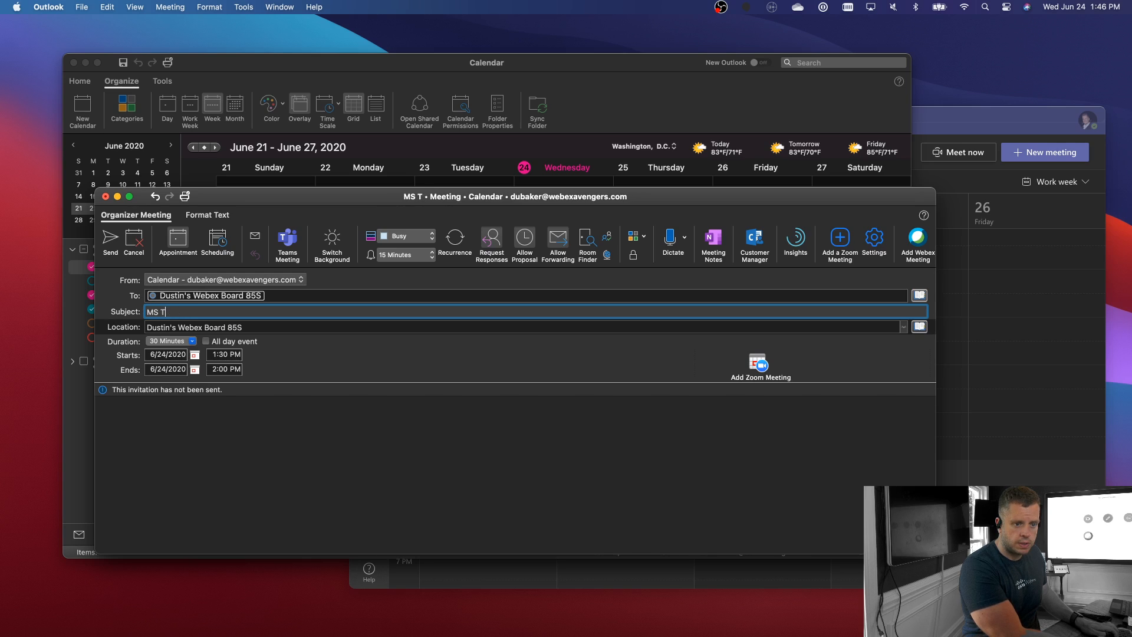
text(eams CVI D)
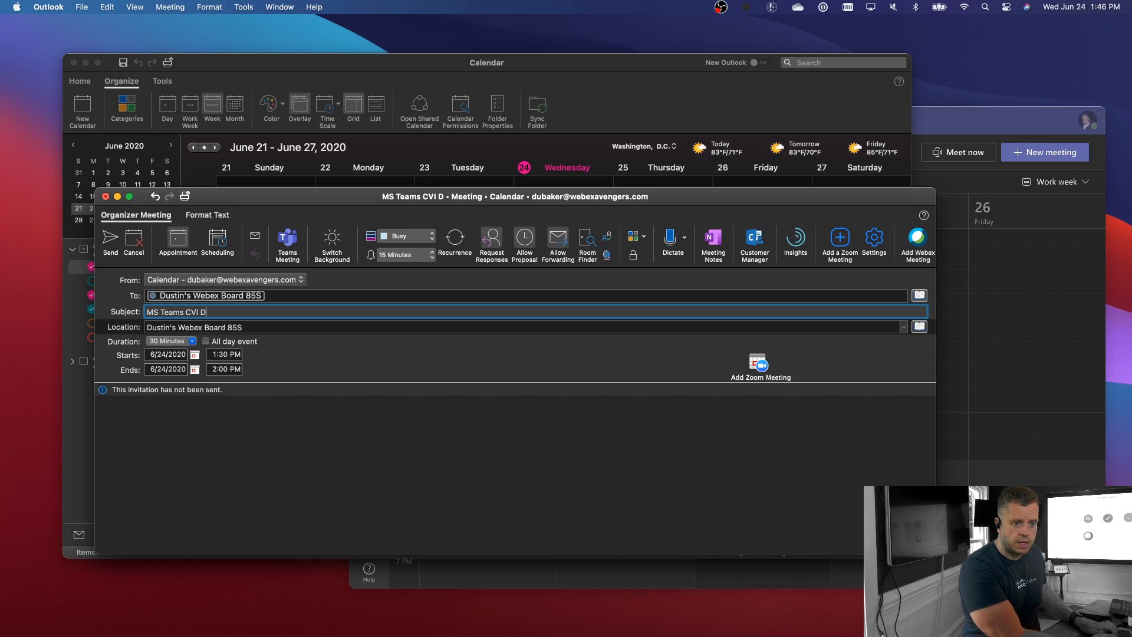
text(emo)
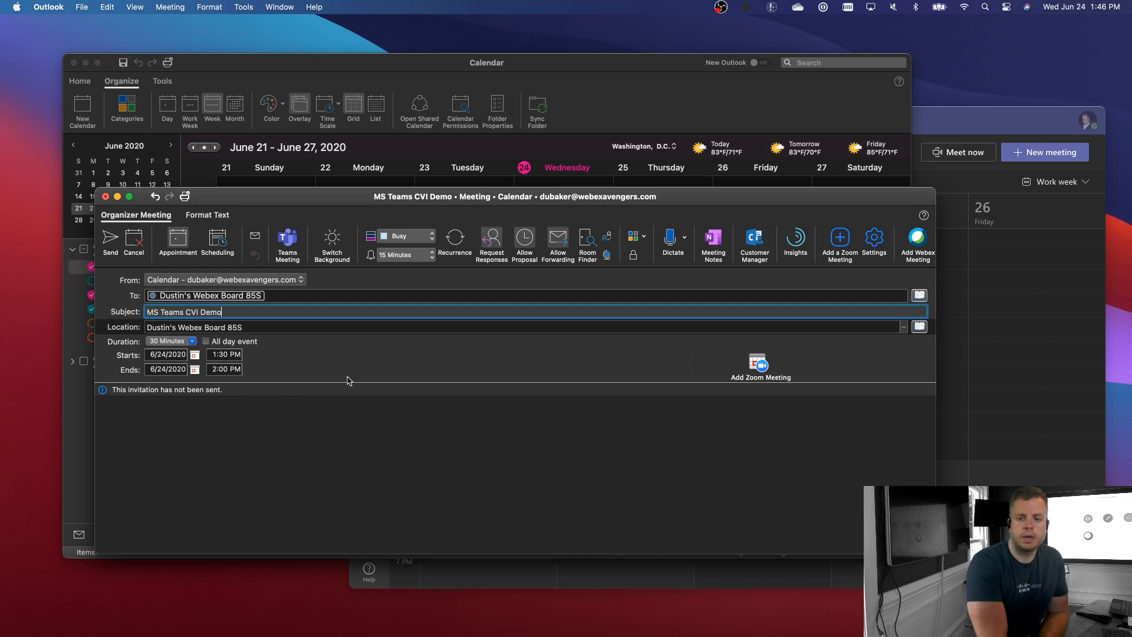
click(298, 242)
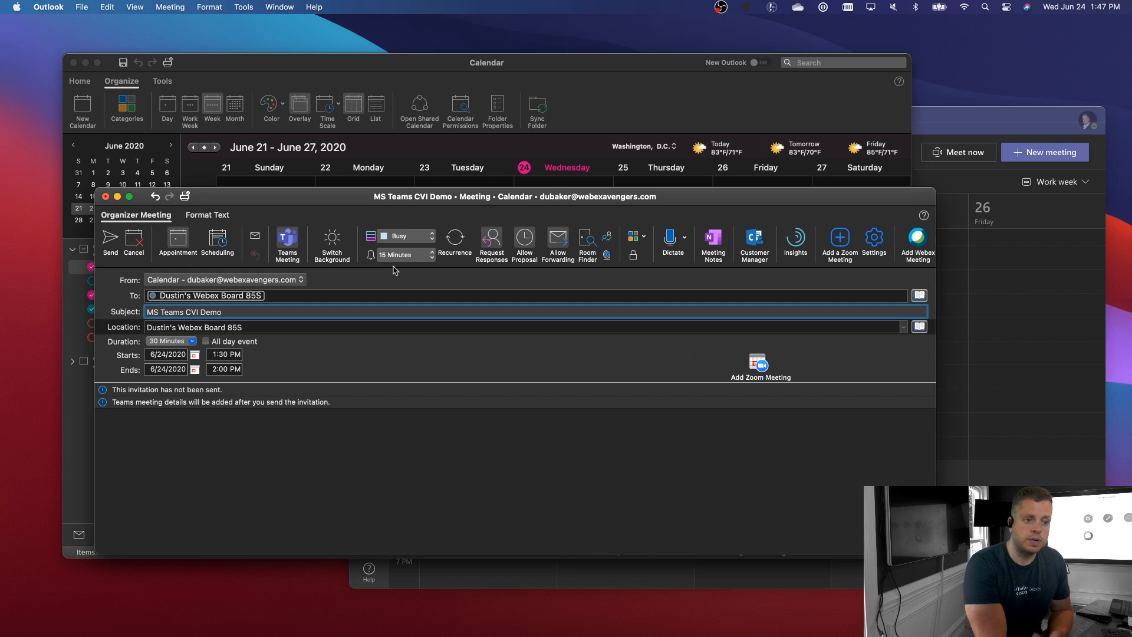
Send the MS Teams CVI Demo invitation and bring the Microsoft Teams window forward.
click(110, 238)
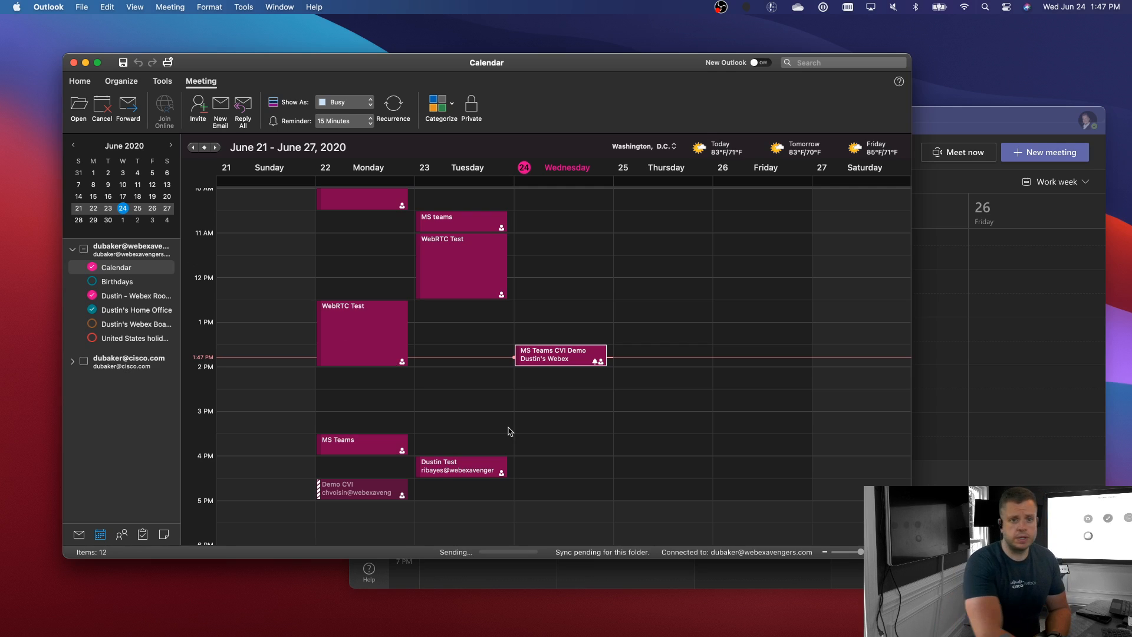
click(122, 80)
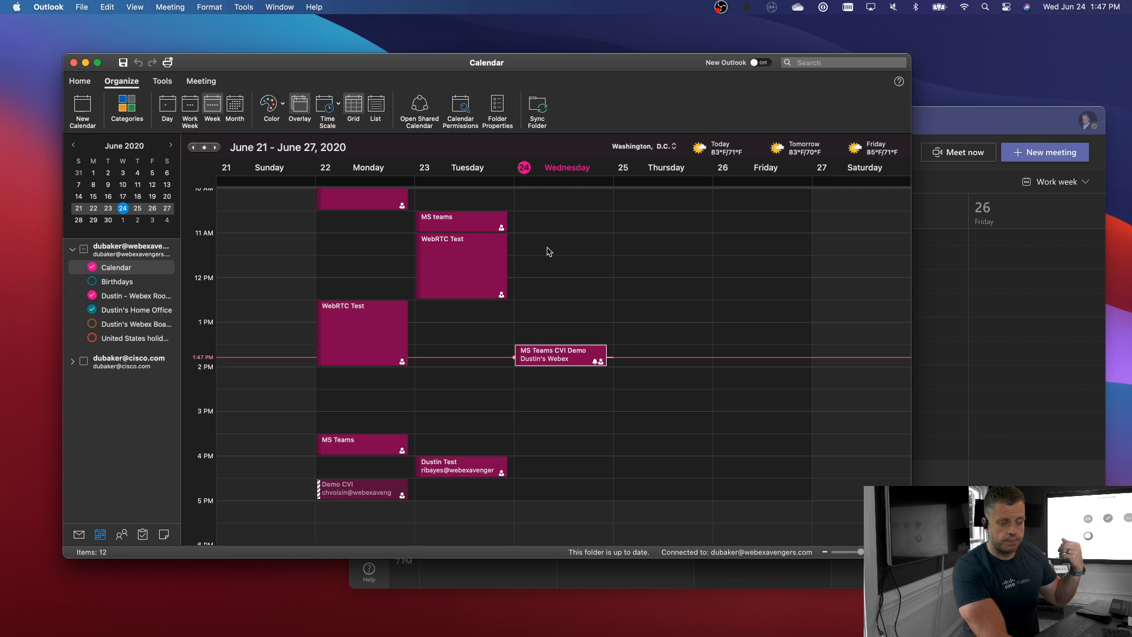
click(980, 340)
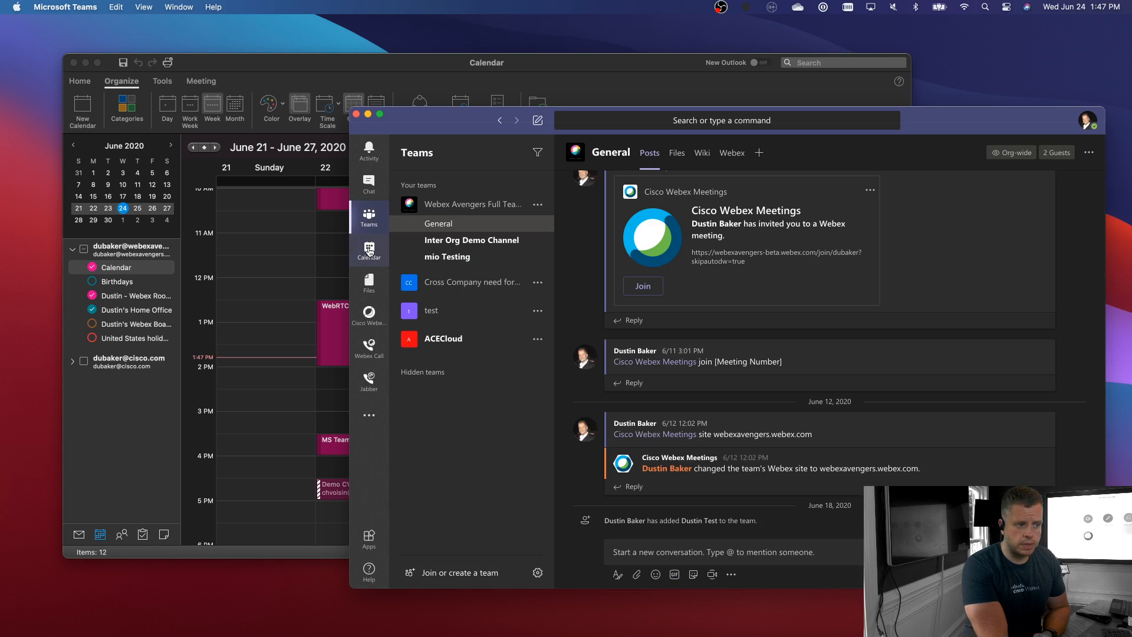
Show the MS Teams CVI Demo meeting details in the Teams calendar with the room accepted.
click(370, 251)
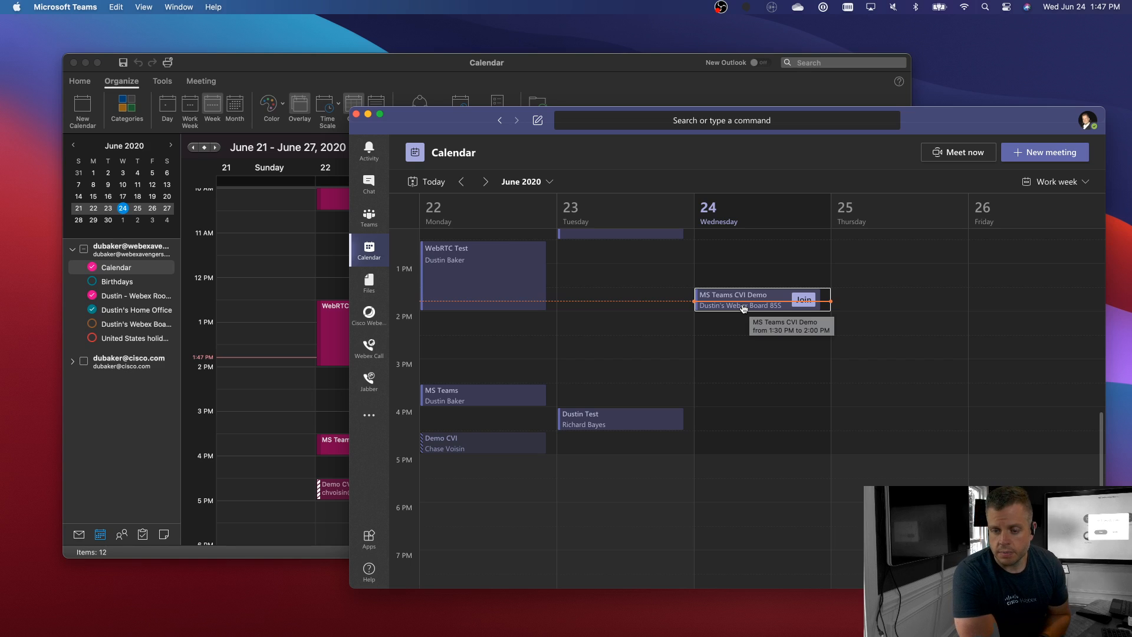
click(743, 308)
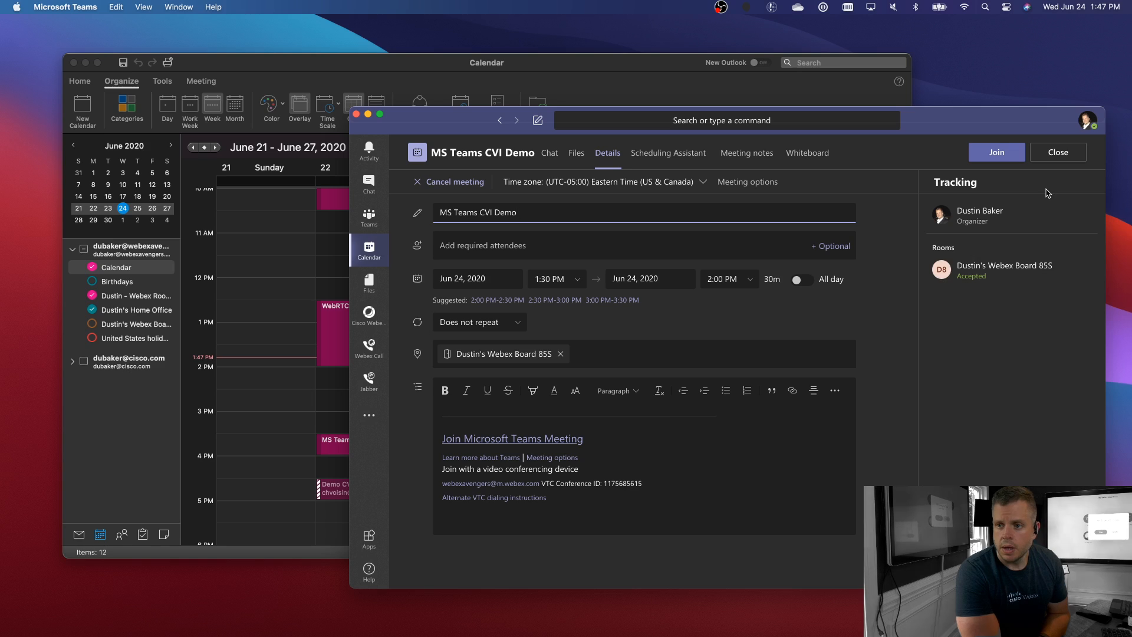
Join the MS Teams CVI Demo meeting from the laptop with the microphone turned off.
click(999, 155)
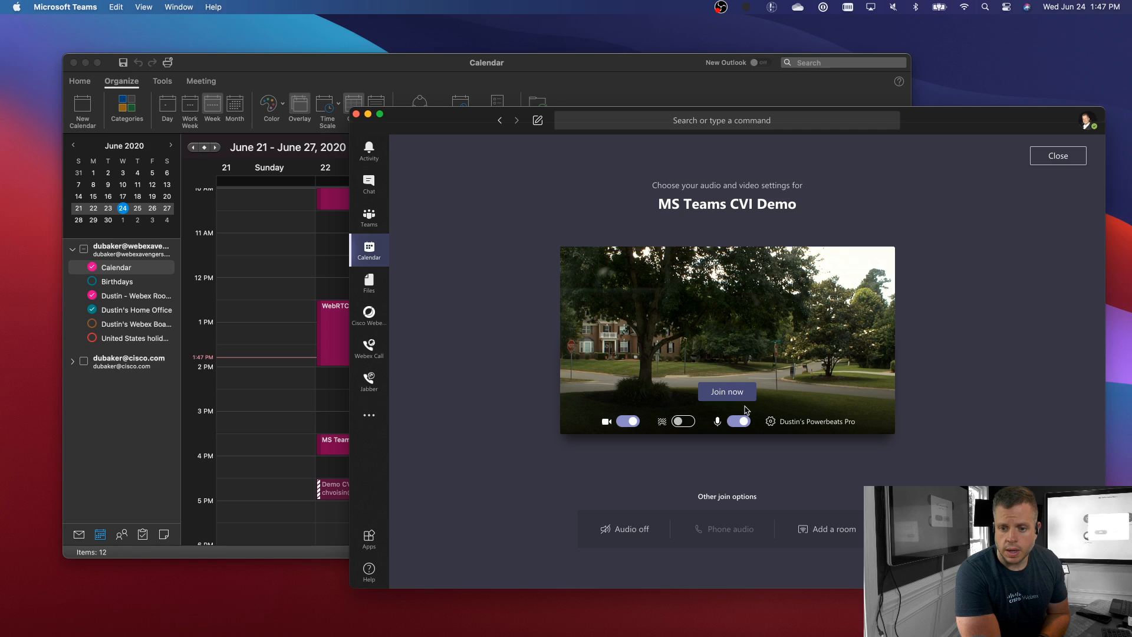
click(737, 422)
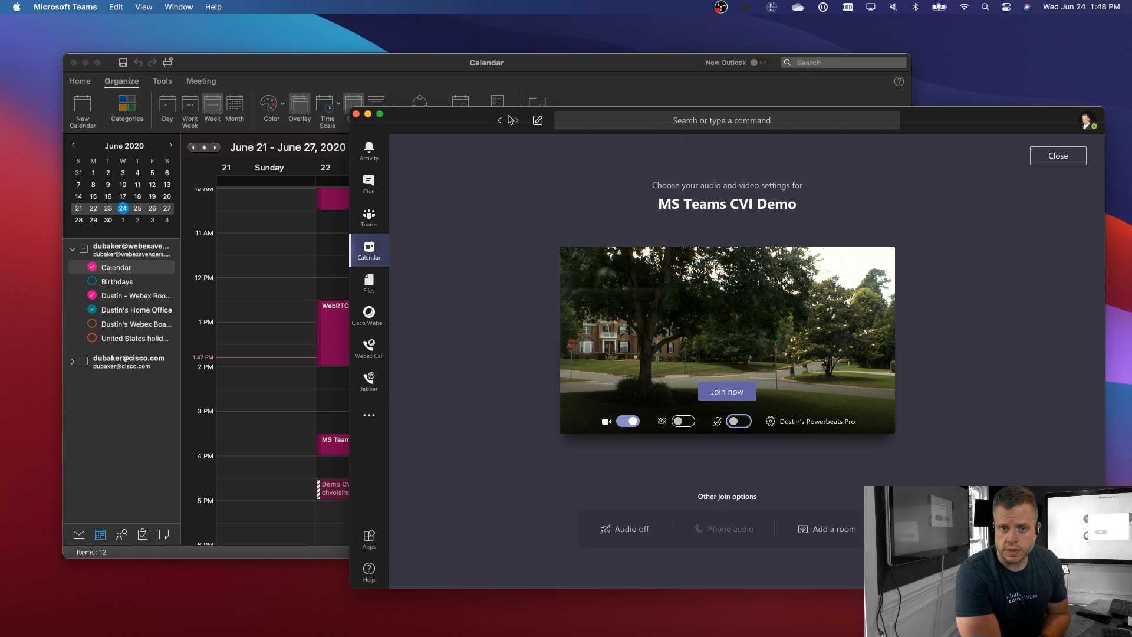
drag(508, 120, 331, 86)
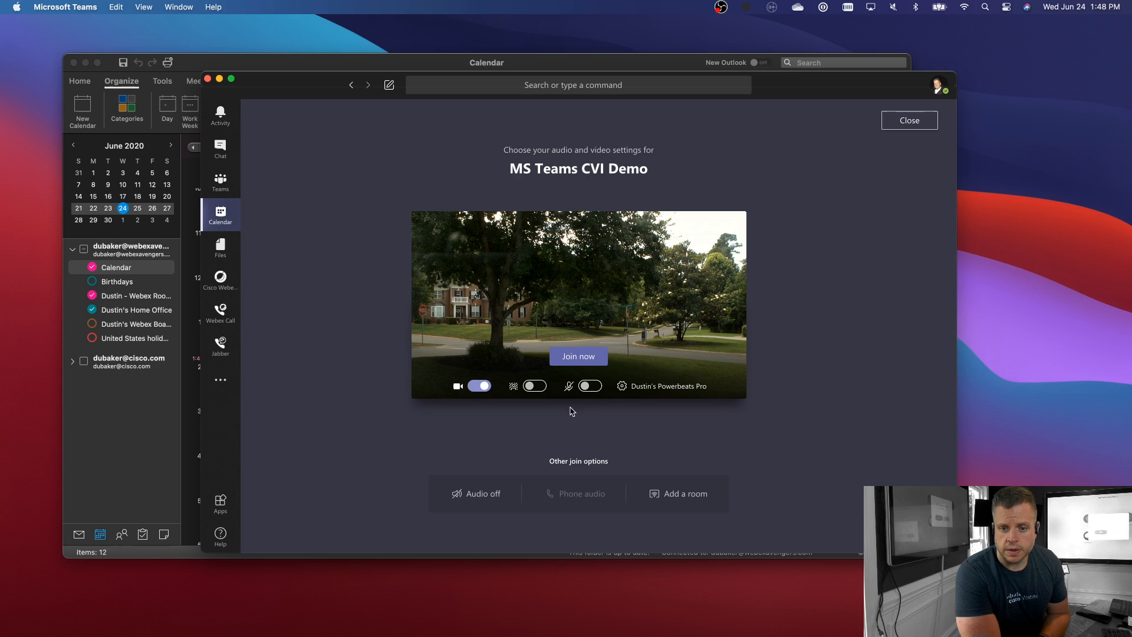
click(578, 357)
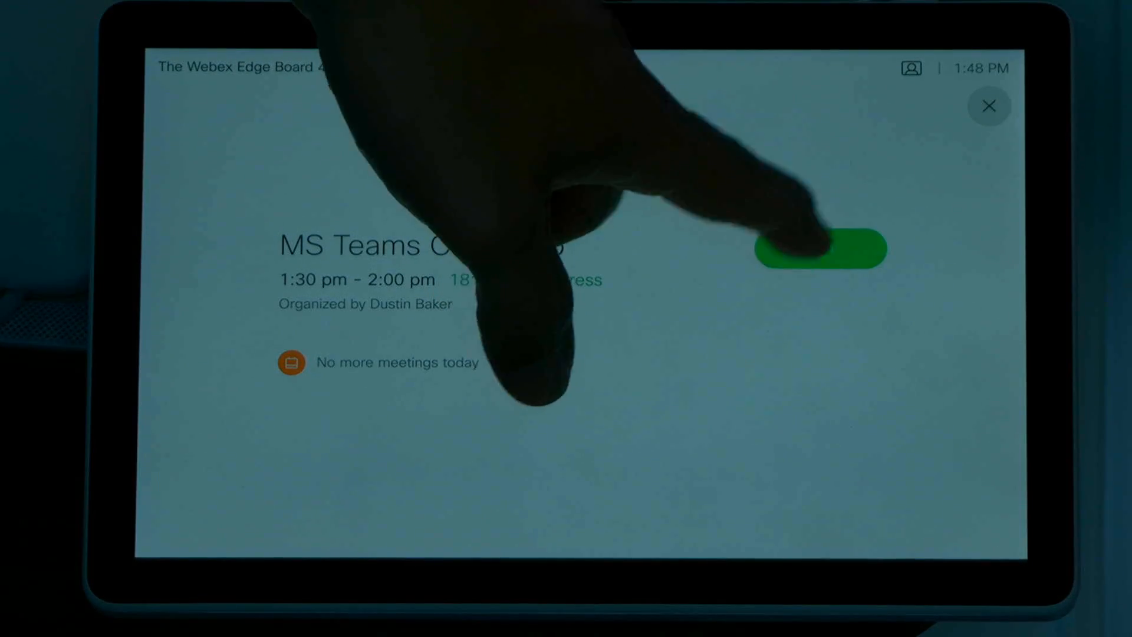
Join the MS Teams CVI Demo meeting from the board's green Join button.
click(821, 248)
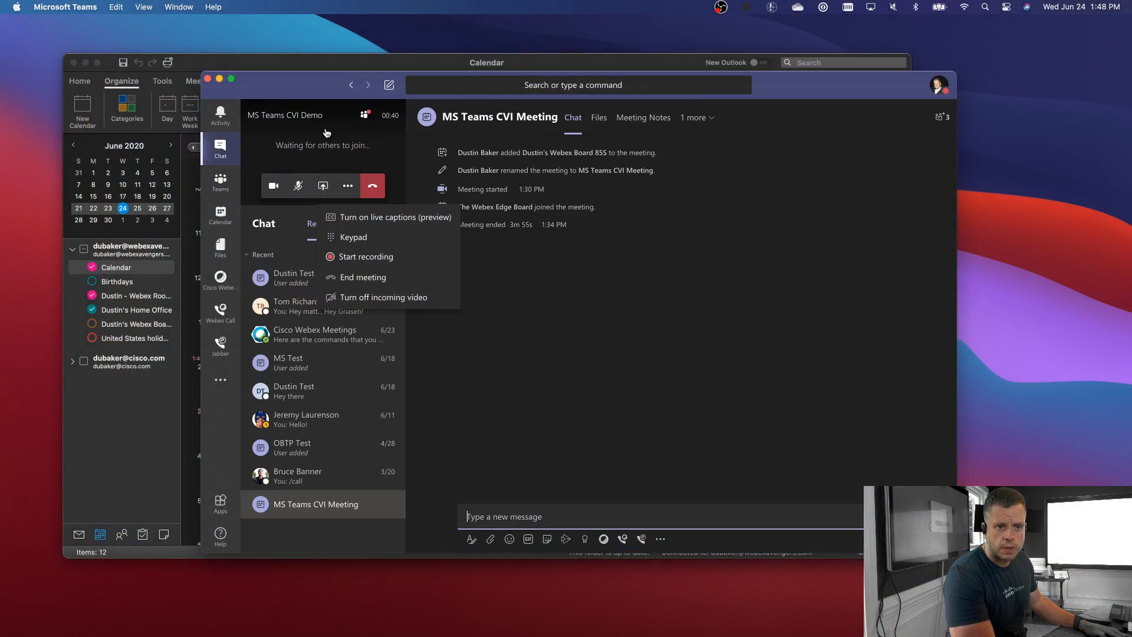
Expand the Teams call mini-window into the full meeting view.
click(330, 135)
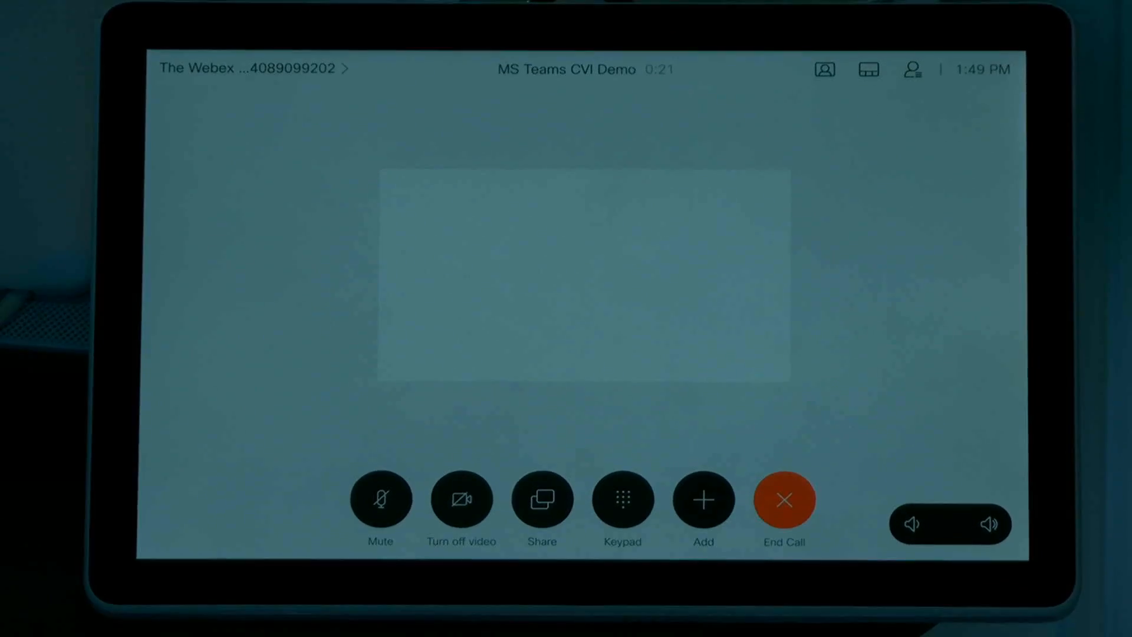
click(911, 70)
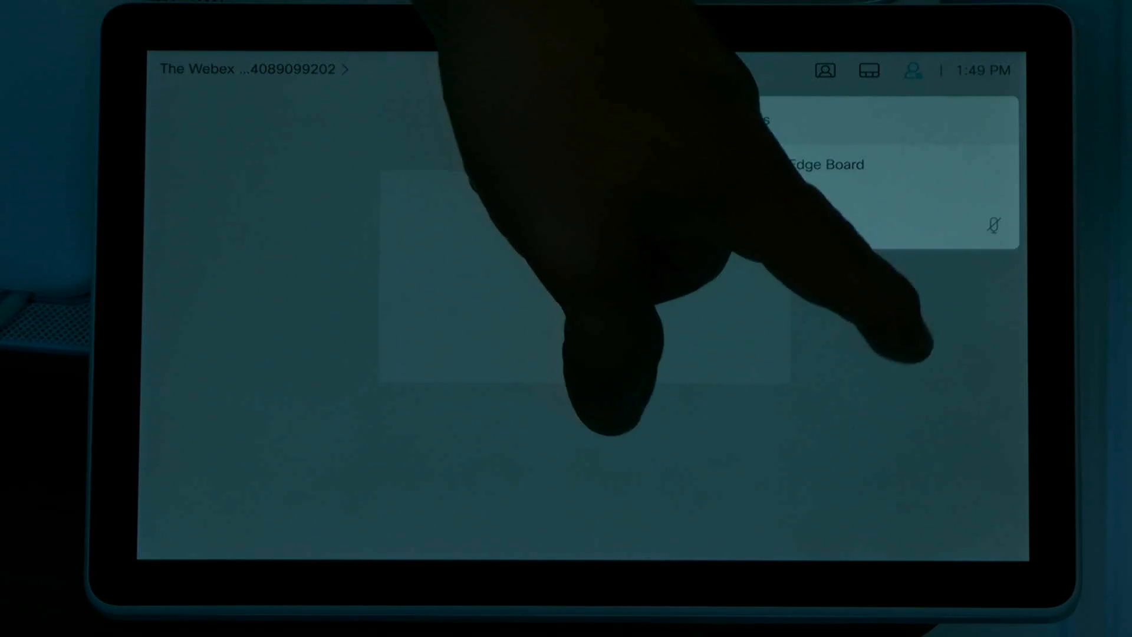
click(610, 415)
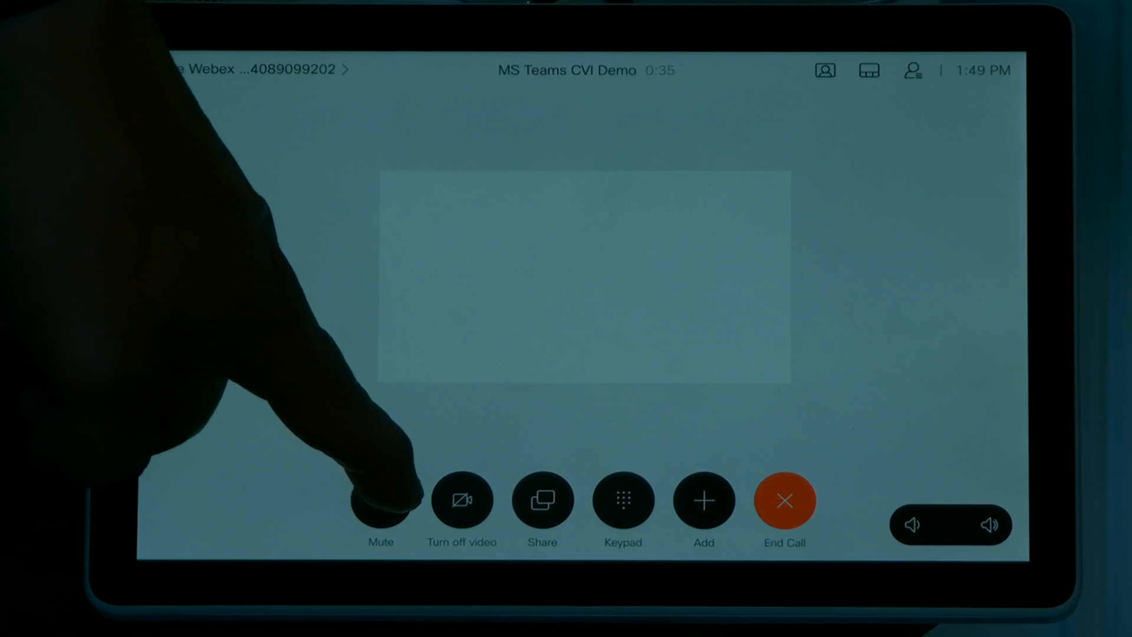
Try the board's mute and video-off controls, restore them, then hang up the call.
click(383, 502)
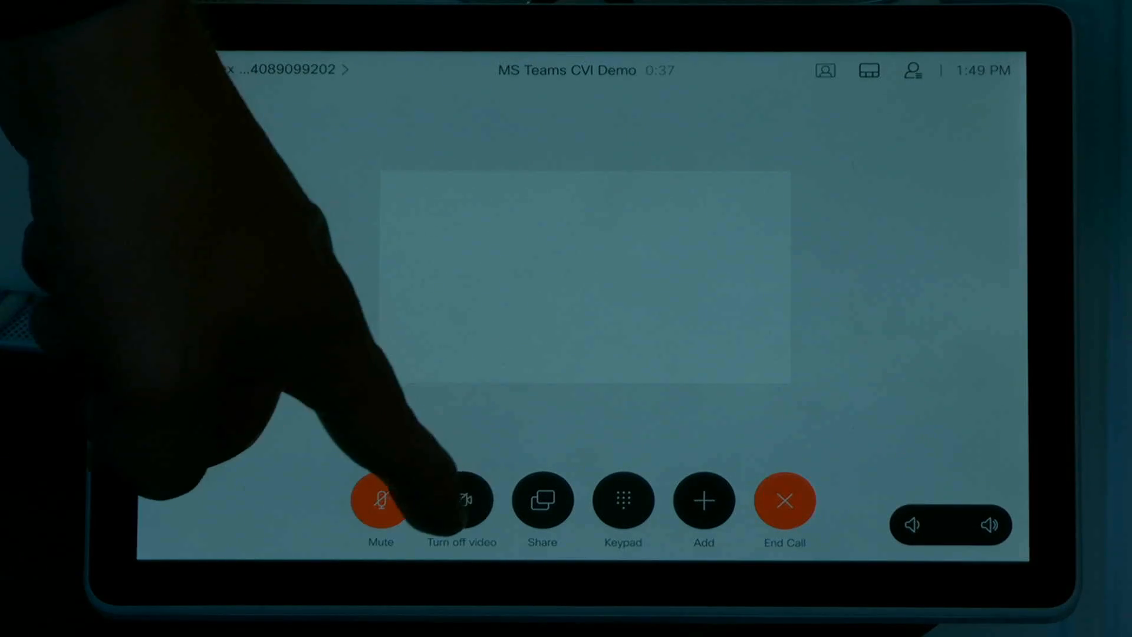
click(462, 500)
click(462, 501)
click(382, 501)
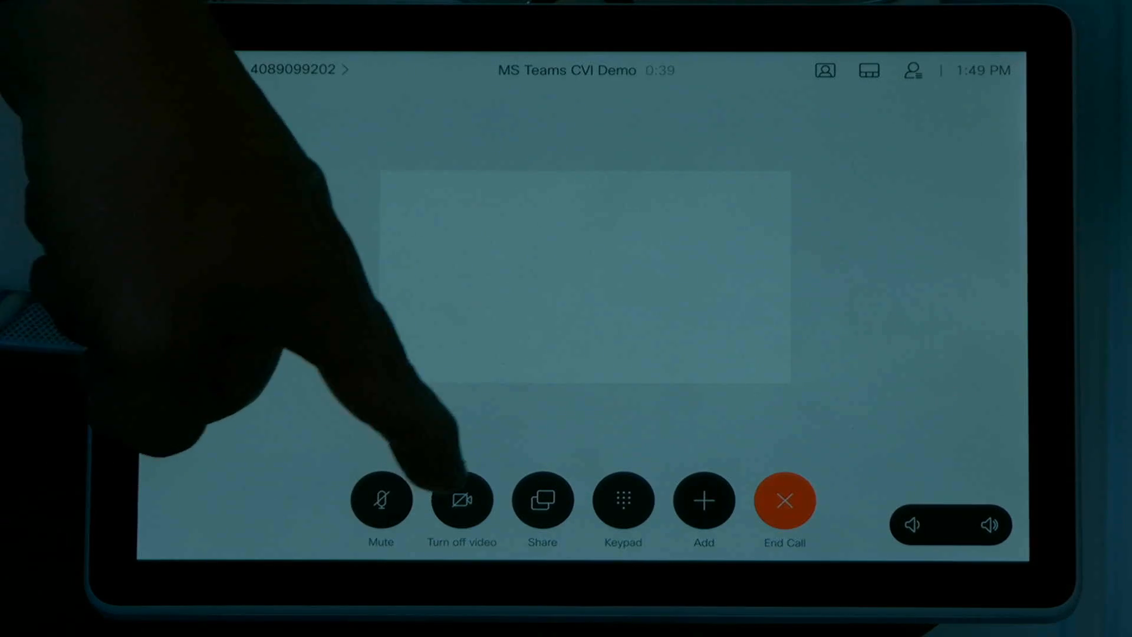
click(784, 501)
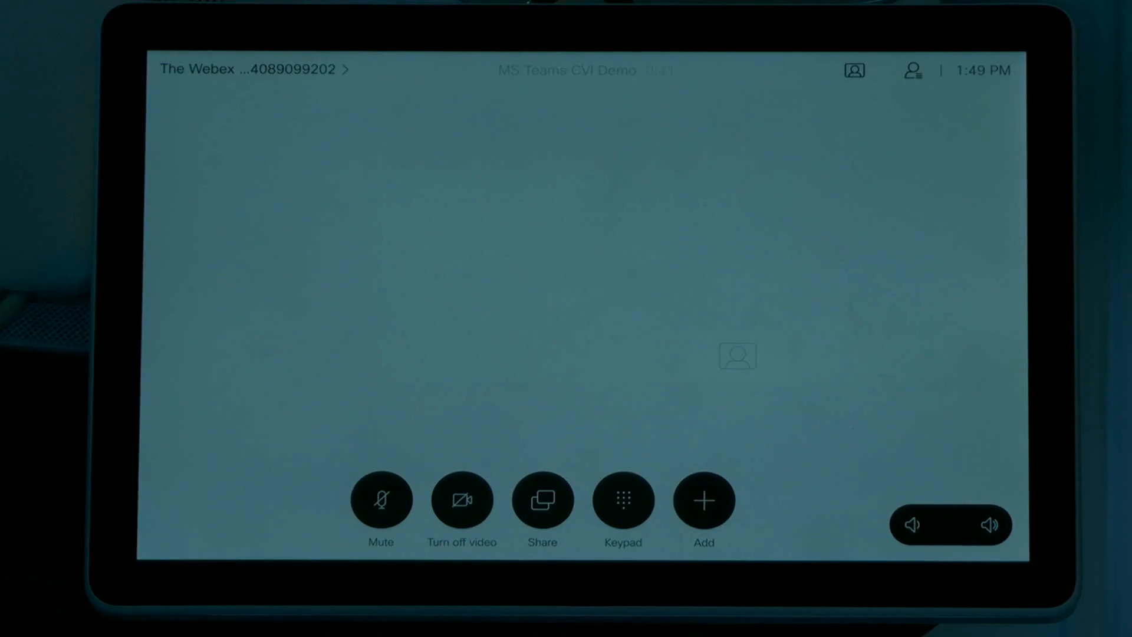